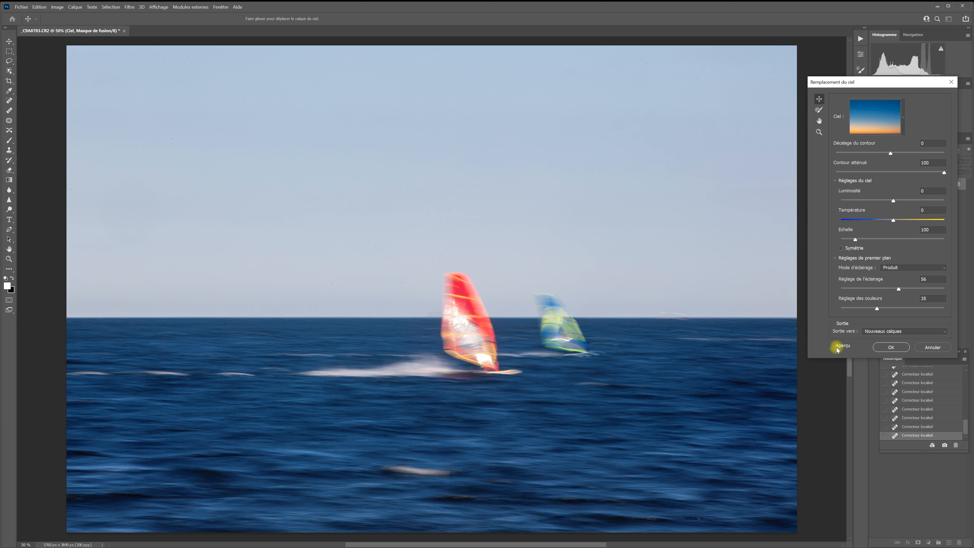
- Turn the sky replacement preview back on to compare it with the photo's original sky
left_click(831, 345)
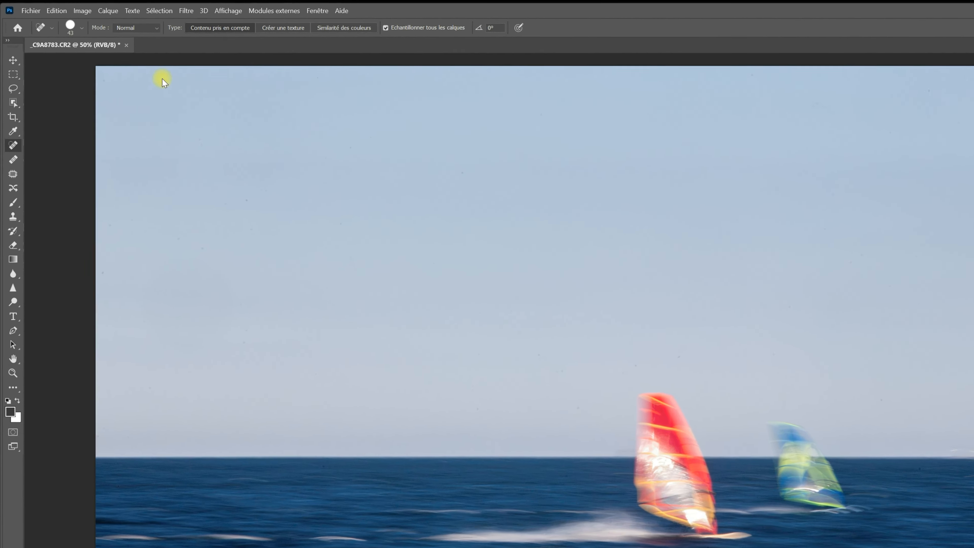
- Start Sky Replacement on the windsurfing photo and move its dialog away from the adjustment and layer panels
left_click(57, 10)
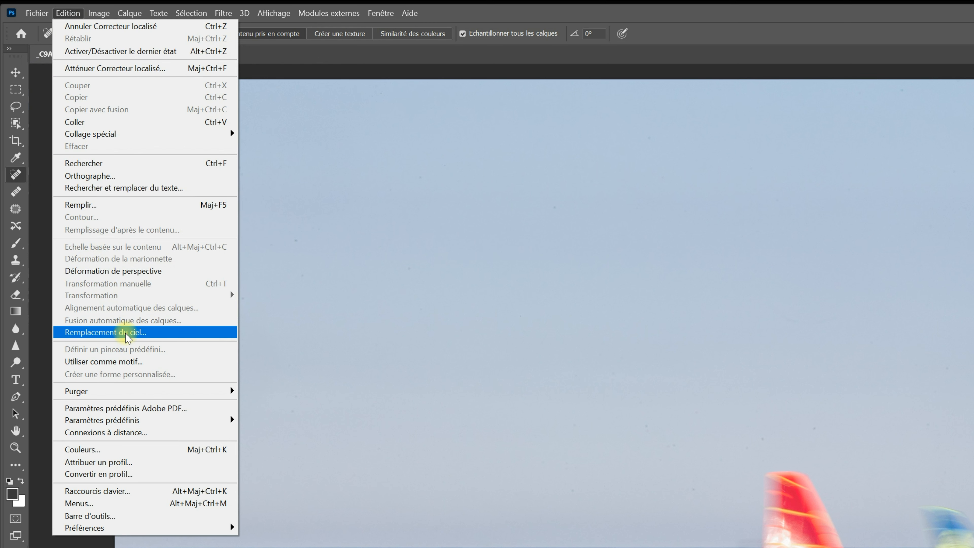
left_click(126, 333)
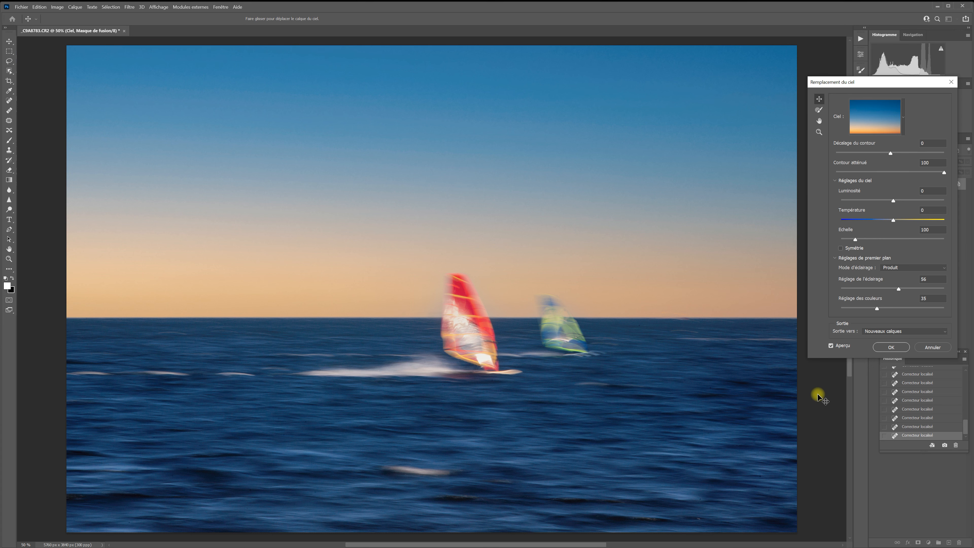
left_click_drag(922, 82, 760, 74)
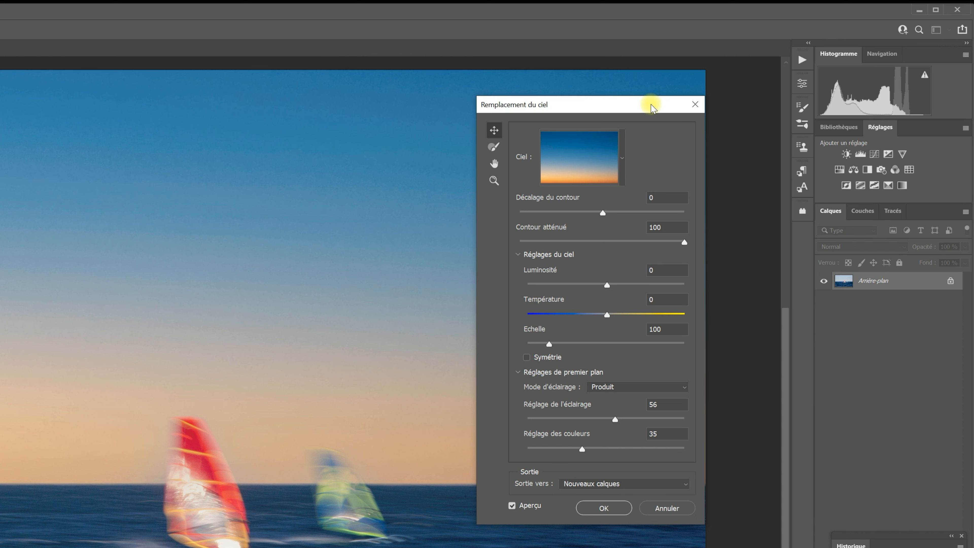
- Try the third, second and fifth skies of the Ciels bleus group on the photo, then collapse the group
left_click(622, 159)
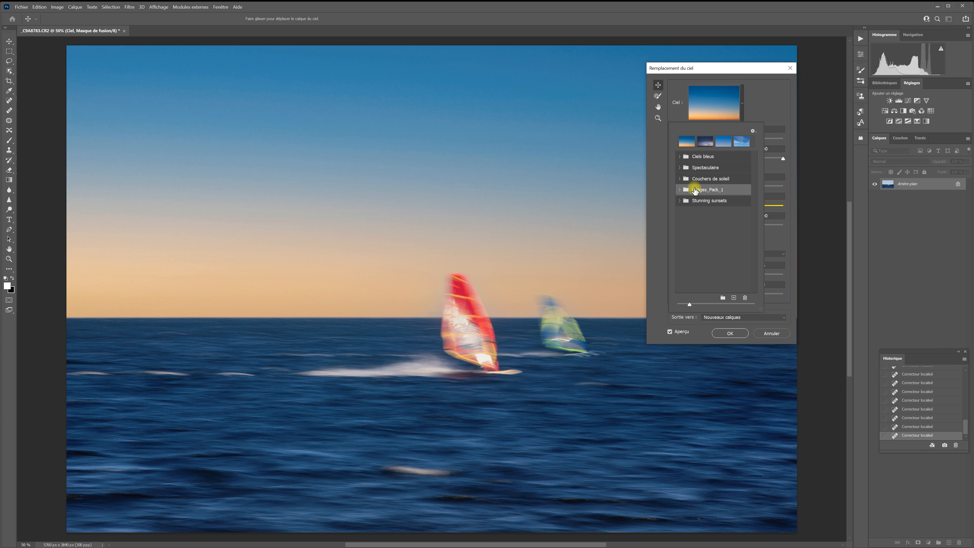
left_click(679, 156)
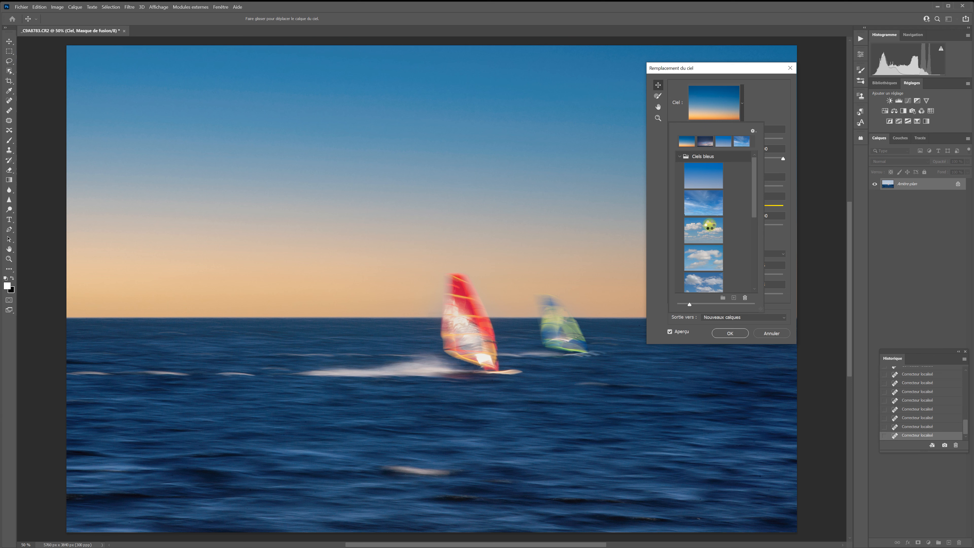
left_click(710, 220)
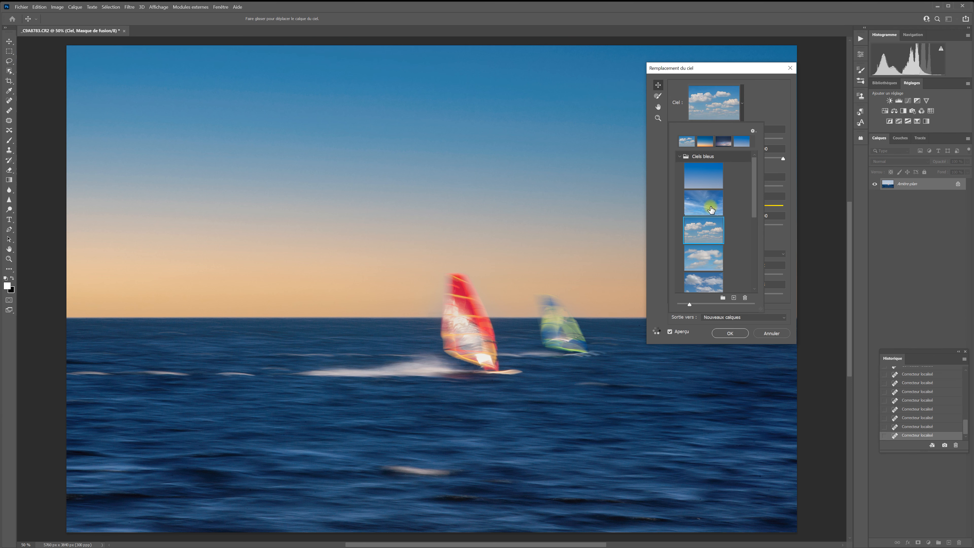
left_click(710, 208)
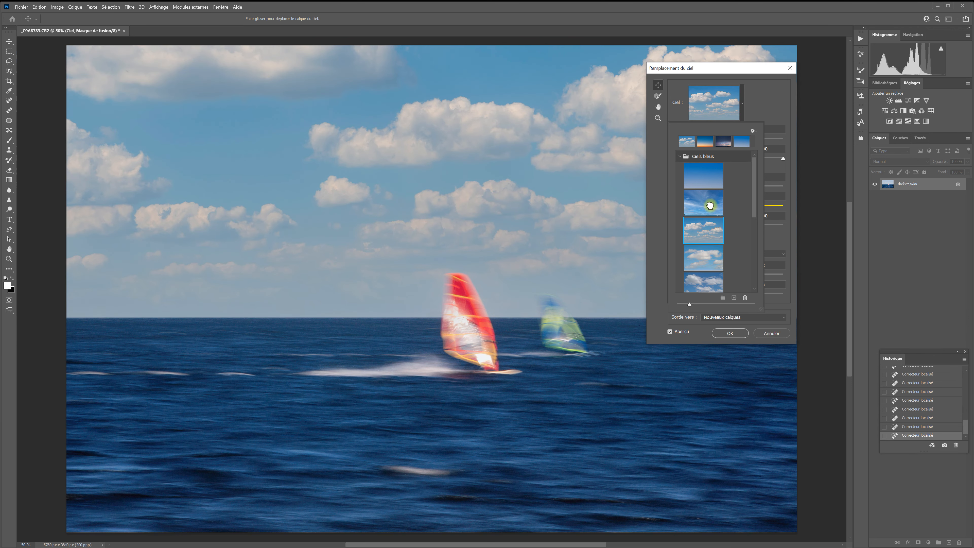
left_click(699, 283)
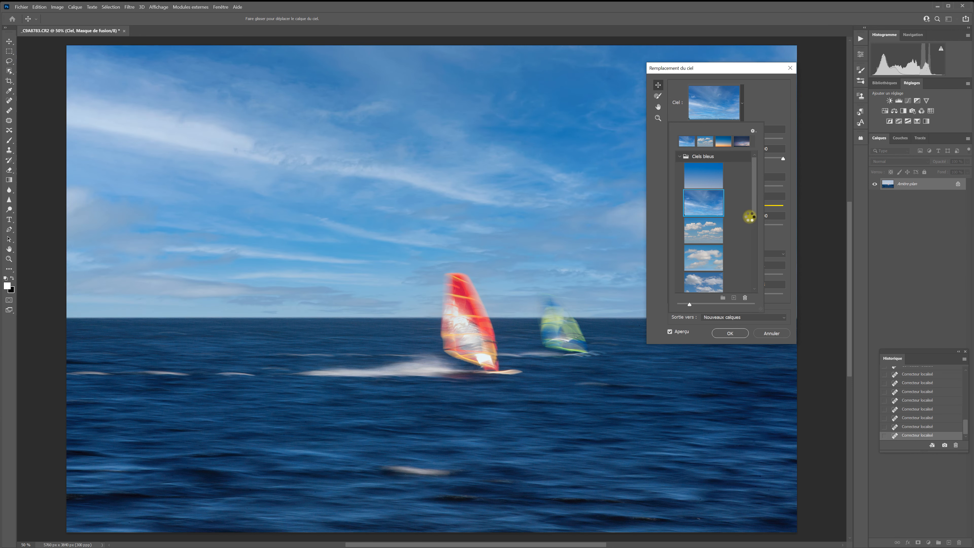
left_click(679, 157)
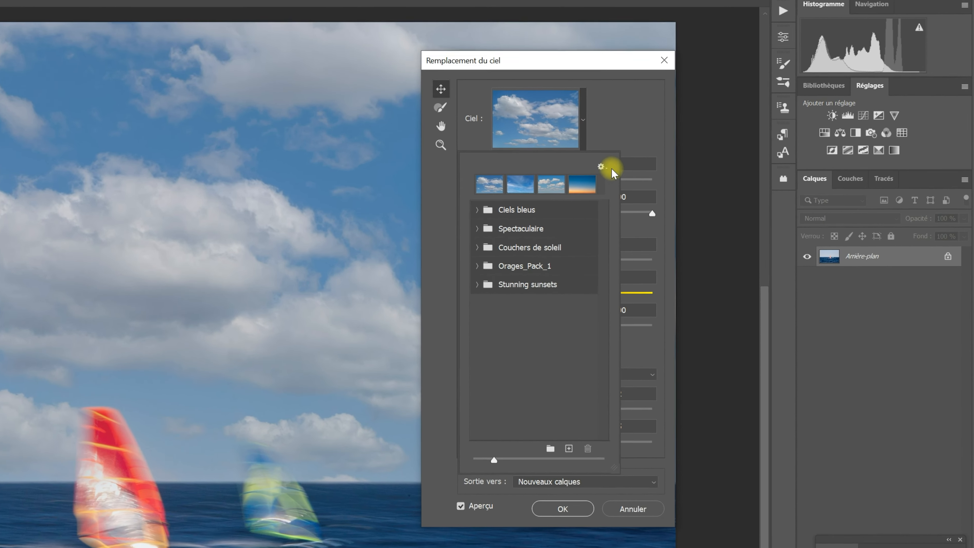
- Open the page for downloading free skies from the sky preset options
left_click(602, 166)
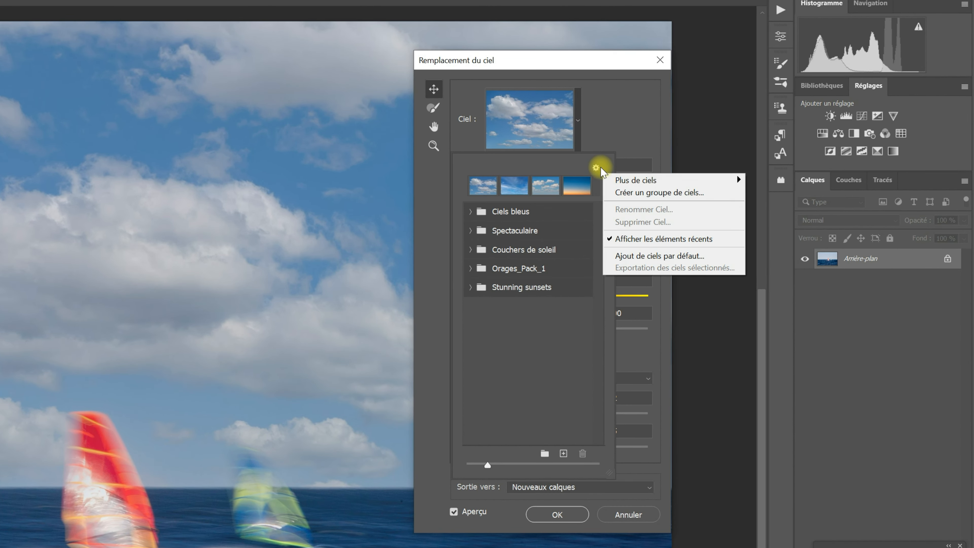
mouse_move(633, 176)
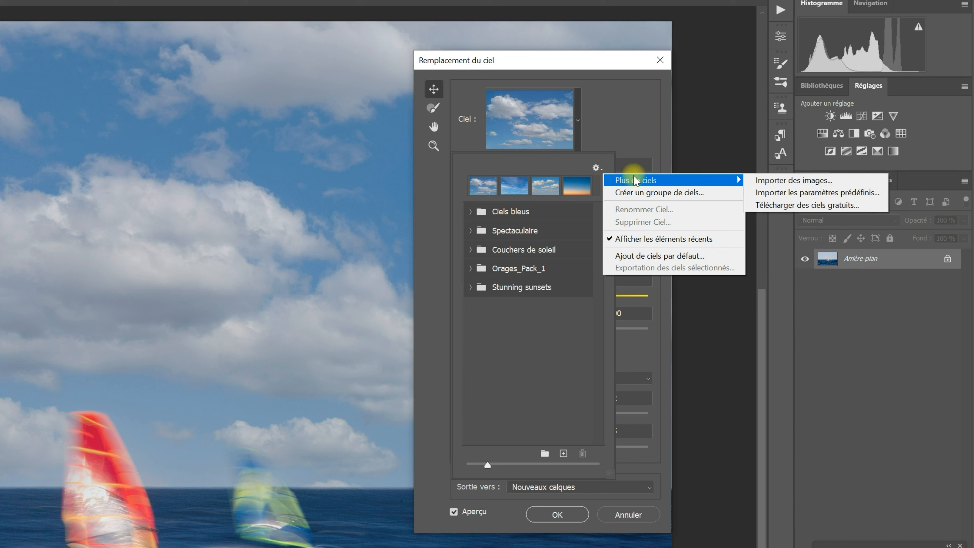
left_click(789, 205)
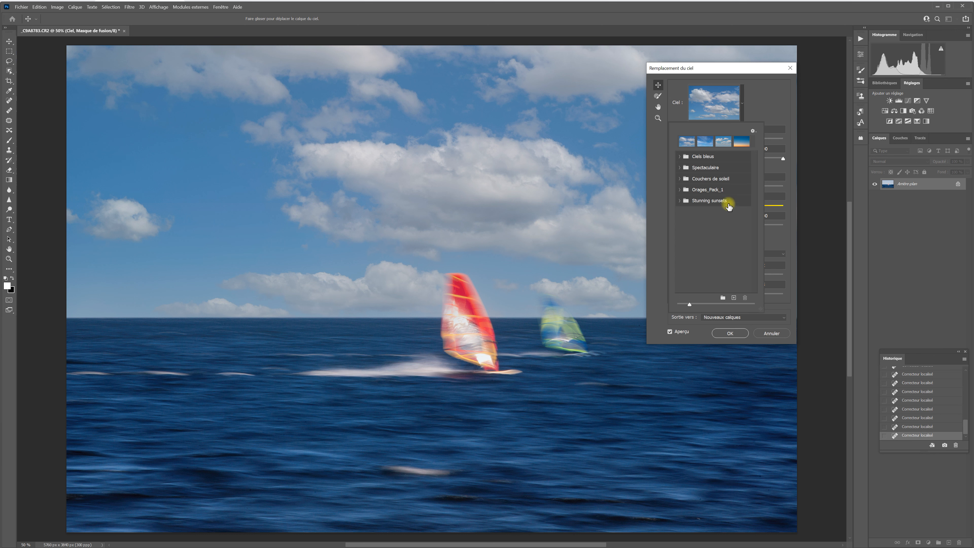
- Import the sky preset pack Ciels_nocturnes_Pack_1.sky from the Téléchargements folder and look through its night skies
left_click(753, 132)
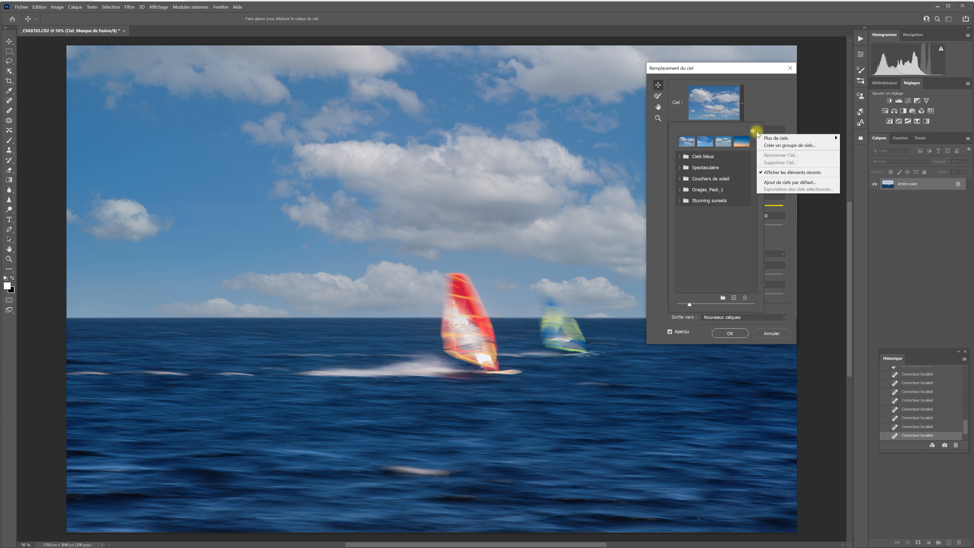
mouse_move(805, 138)
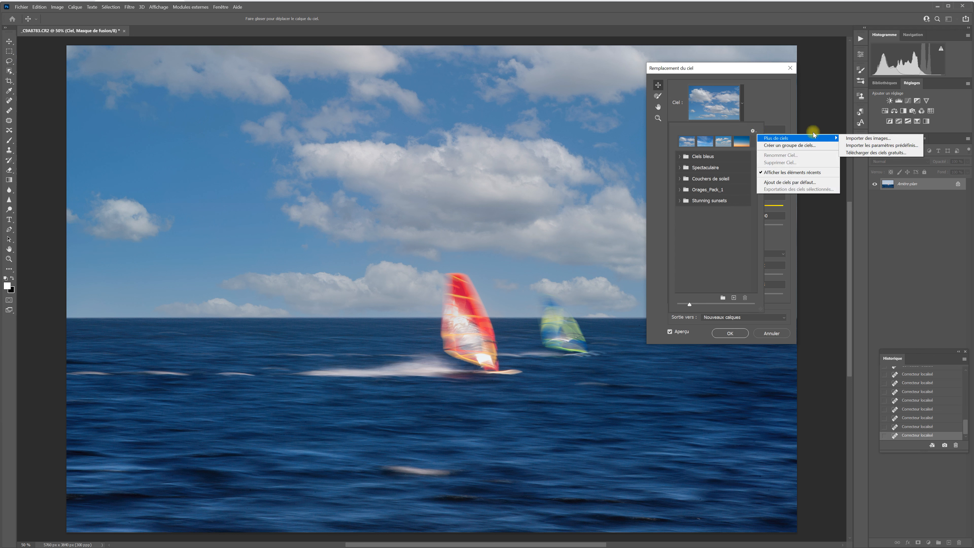
left_click(881, 145)
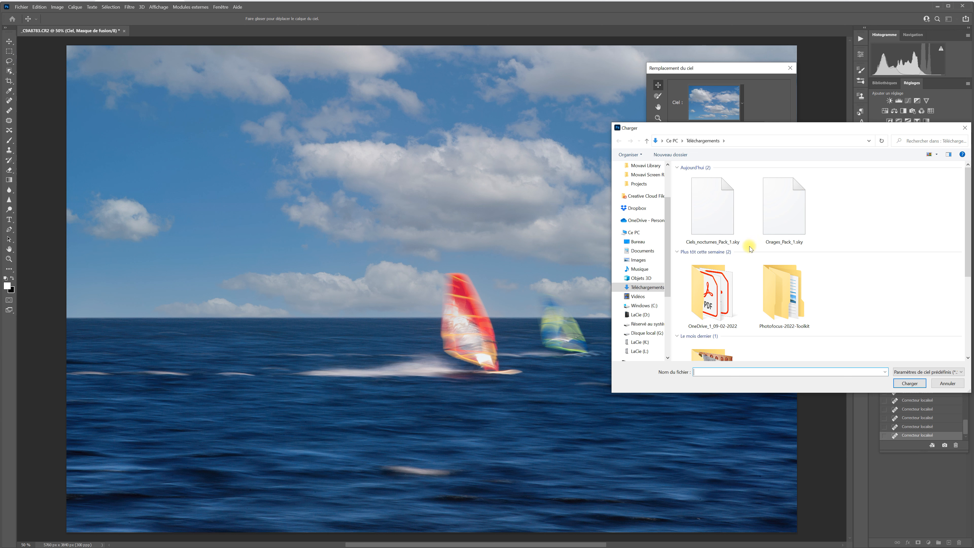
left_click(706, 222)
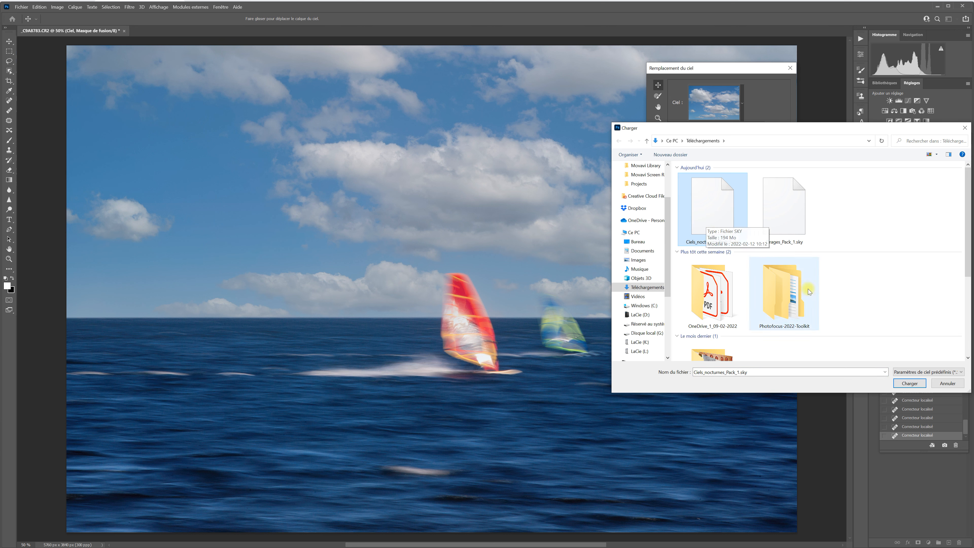
left_click(914, 385)
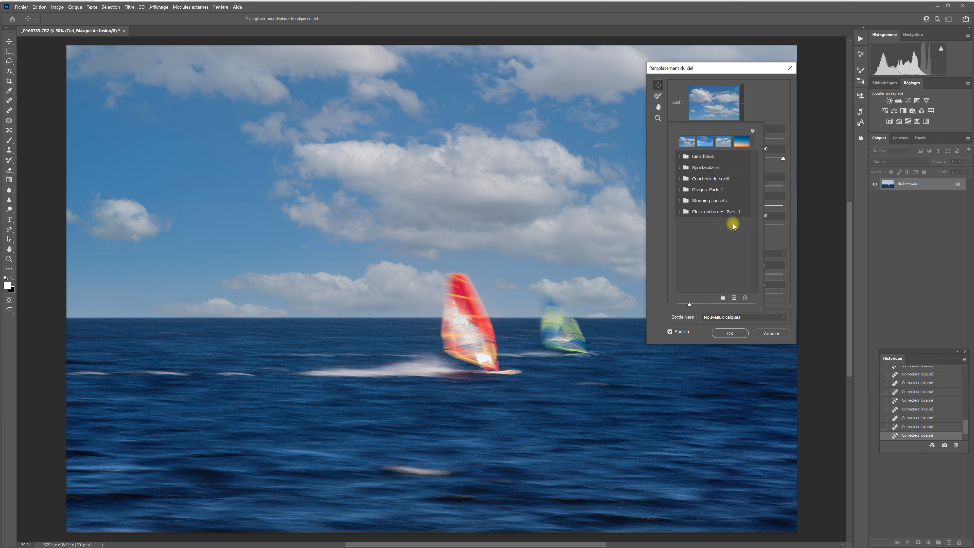
left_click(679, 212)
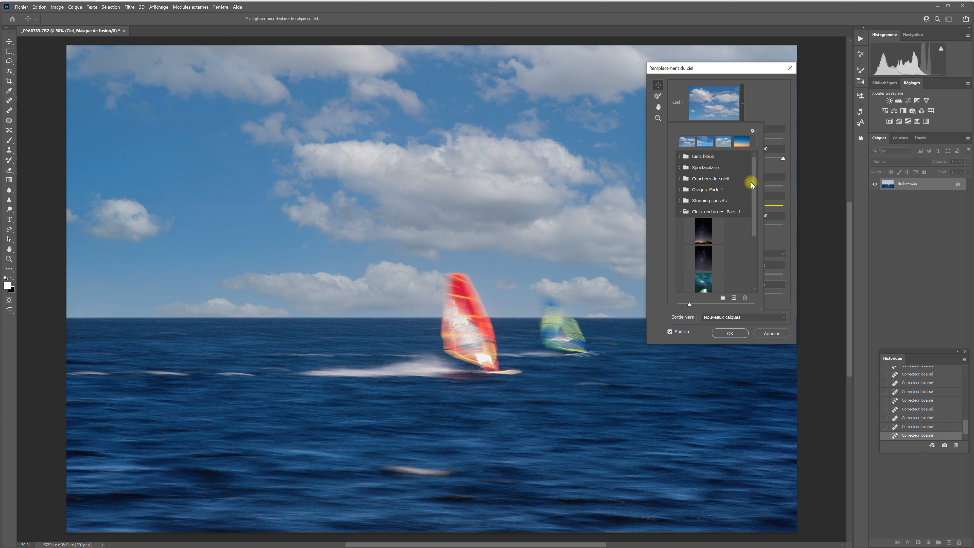
mouse_move(753, 182)
left_mouse_down()
mouse_move(759, 256)
mouse_move(765, 207)
mouse_move(752, 164)
left_mouse_up()
left_click(678, 211)
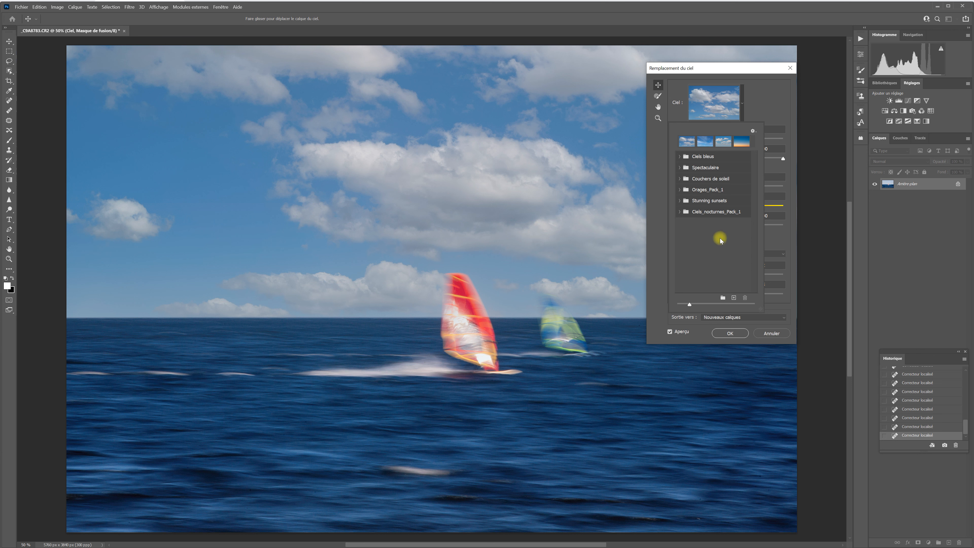
- Create a new sky preset group named Stunning Skies
left_click(721, 299)
type("Stunning Skies")
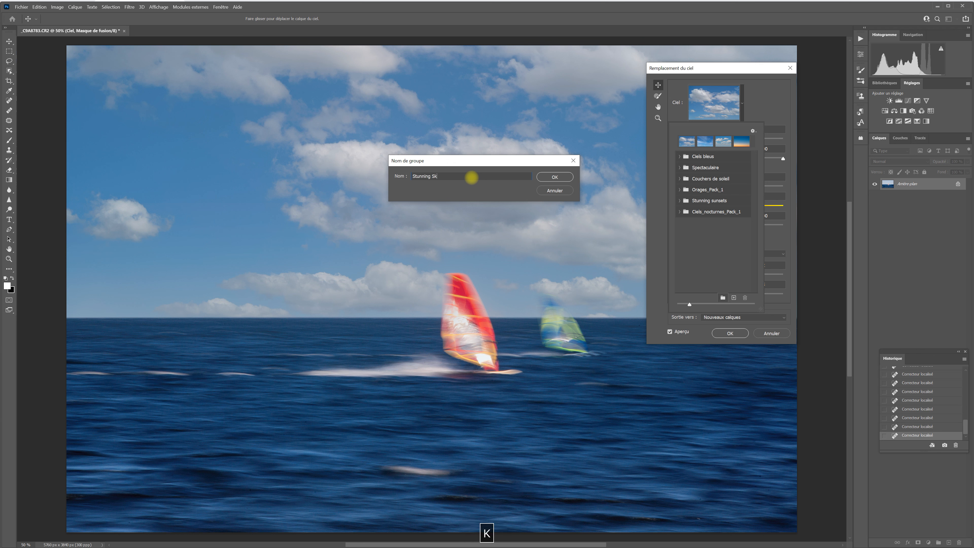
left_click(545, 177)
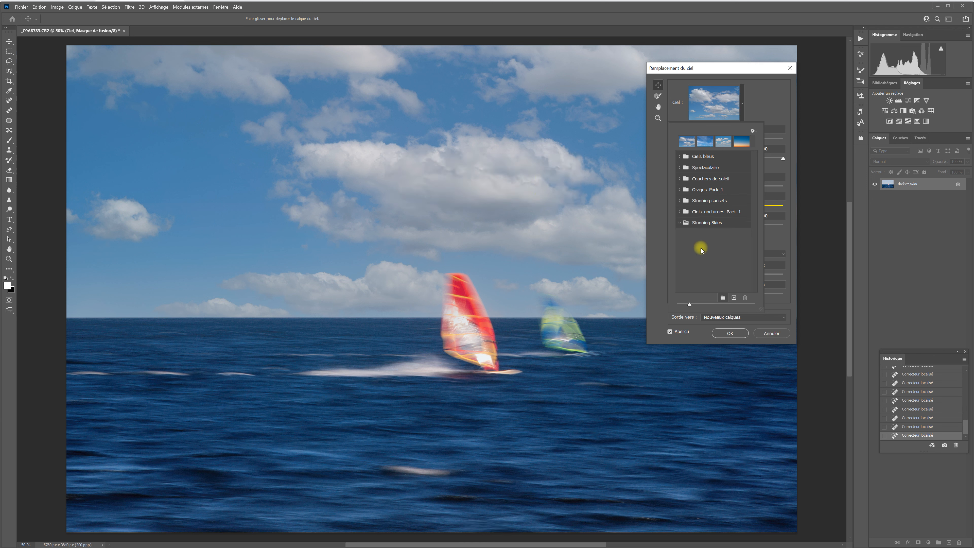
- Import the ten images Stunning Skies 1 to Stunning Skies 10 as sky presets into the Stunning Skies group
left_click(698, 222)
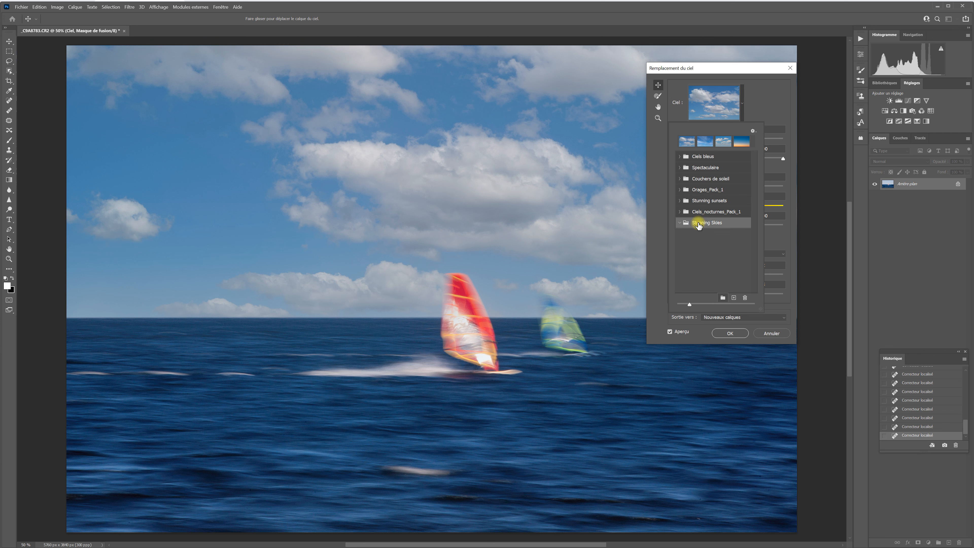
left_click(756, 132)
mouse_move(803, 138)
left_click(847, 138)
left_click(704, 198)
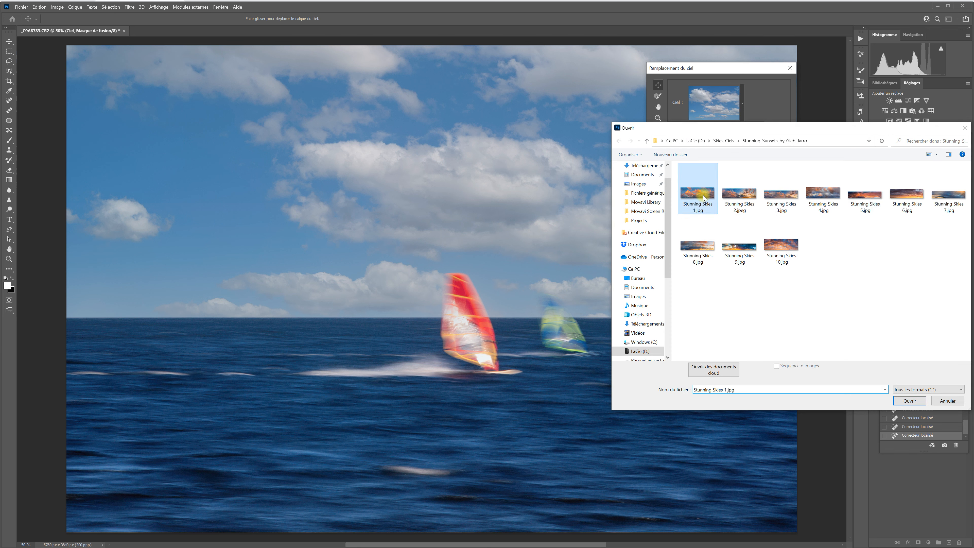
left_click(778, 247, "shift")
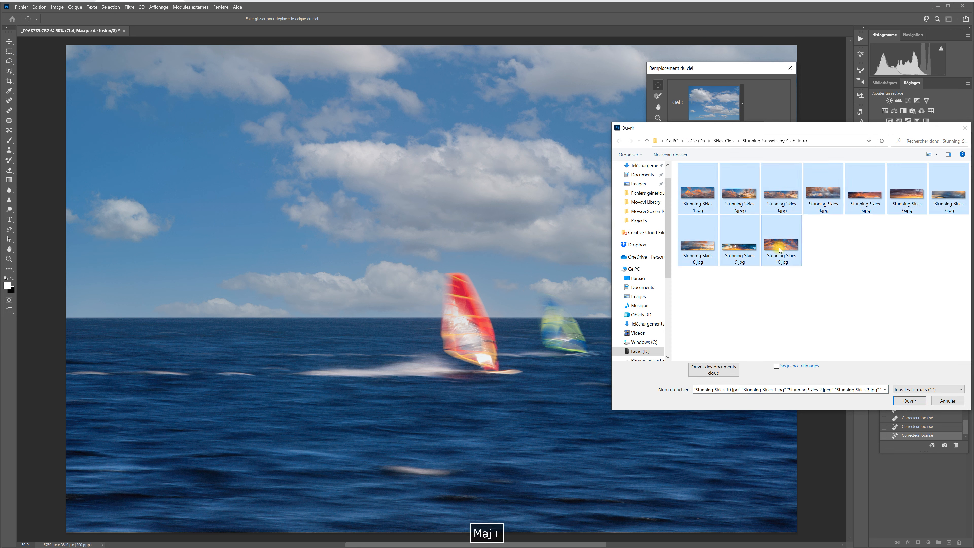
left_click(910, 401)
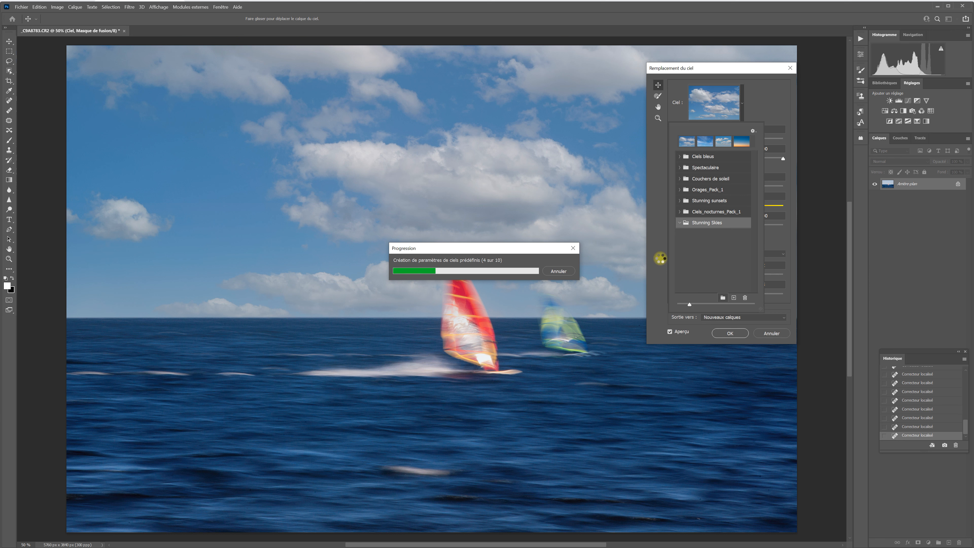
- Try the purple-clouded sunset sky from the Stunning Skies group on the photo
left_click(681, 223)
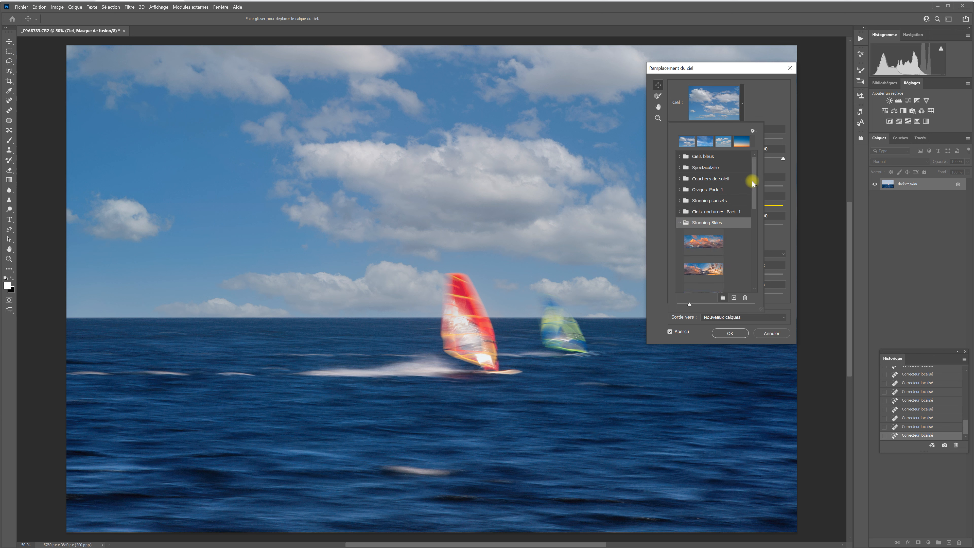
left_click_drag(755, 181, 766, 246)
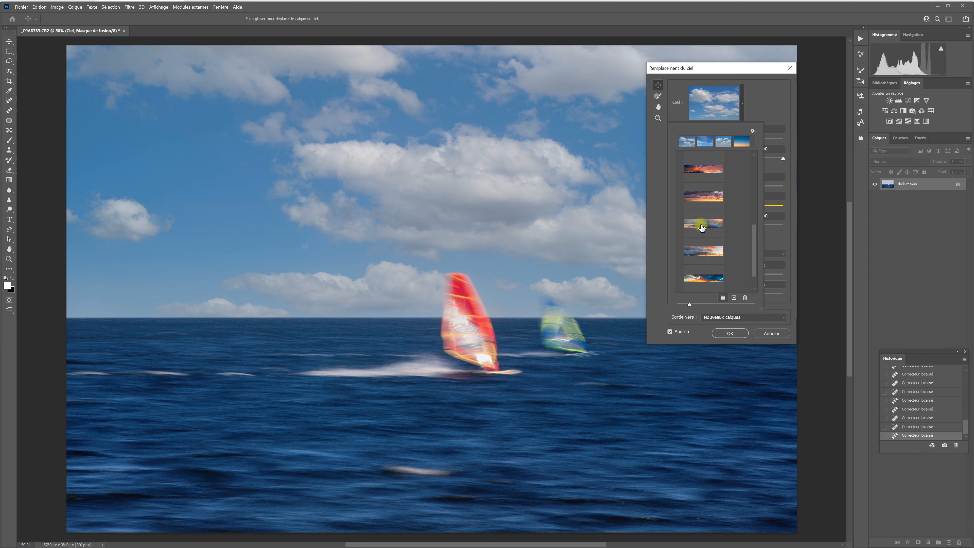
left_click(707, 195)
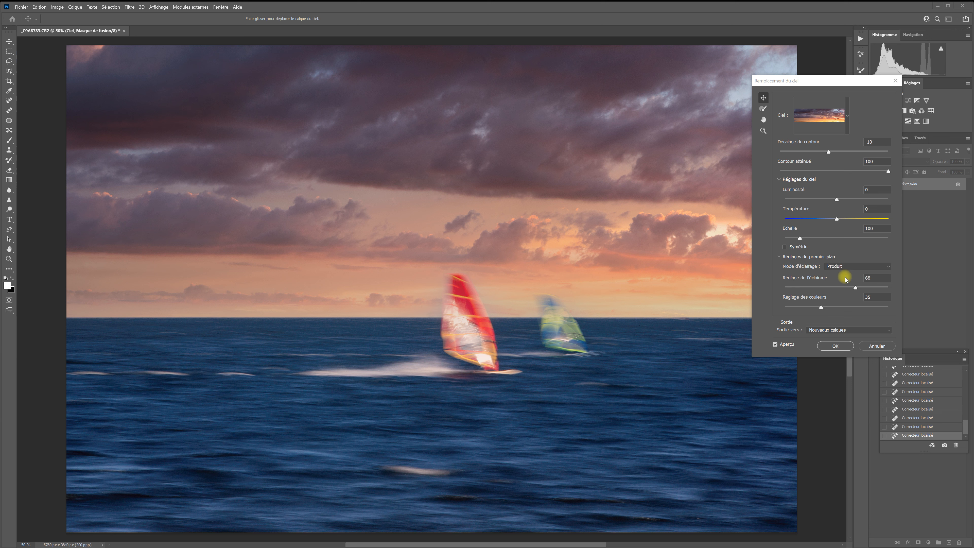
- Replace the sky with the clear blue-to-orange gradient from the Couchers de soleil group and move the dialog slightly higher
left_click(849, 115)
left_click(848, 115)
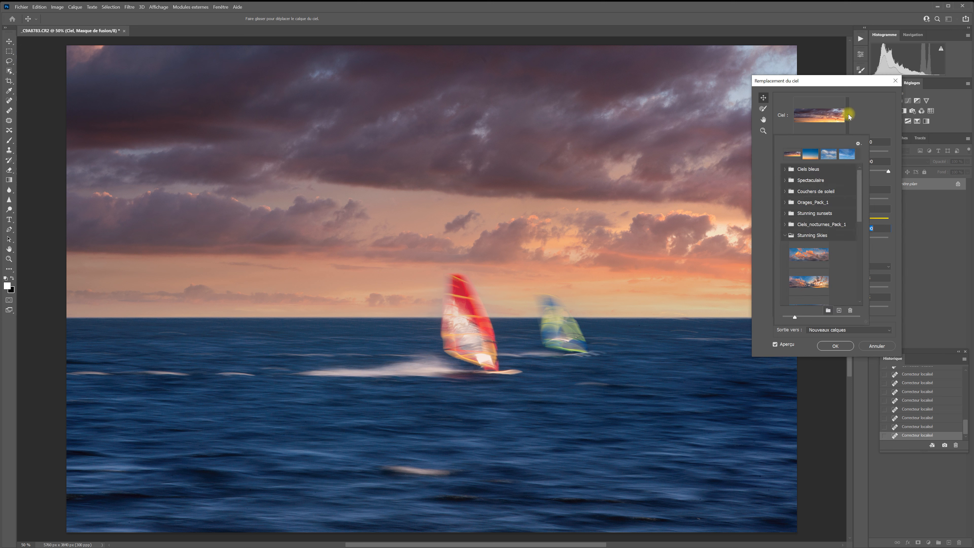
left_click(784, 236)
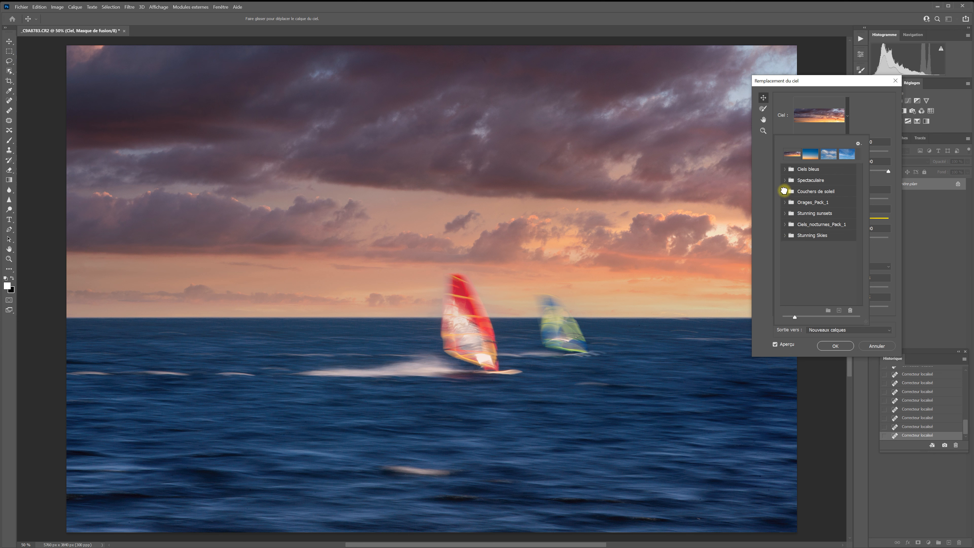
left_click(784, 192)
left_click_drag(858, 186, 865, 271)
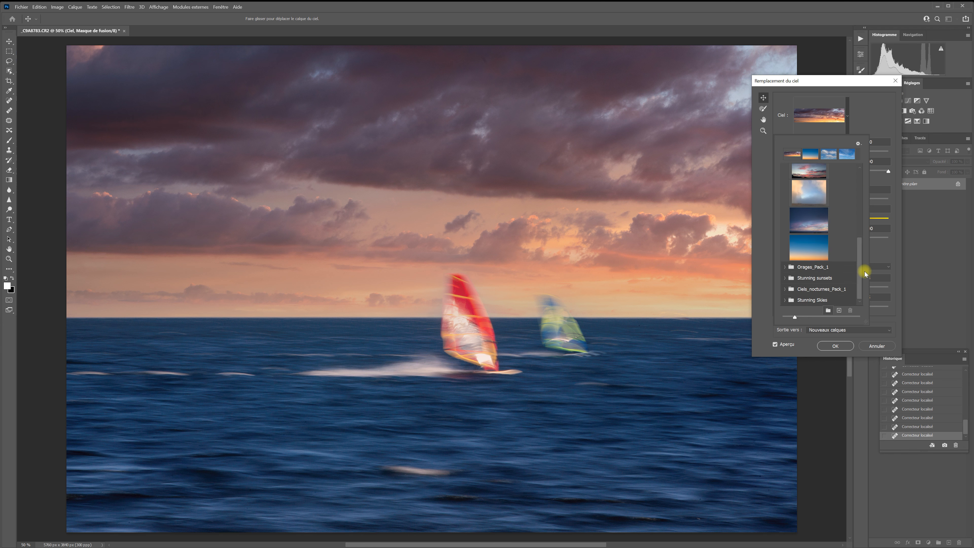
left_click(814, 250)
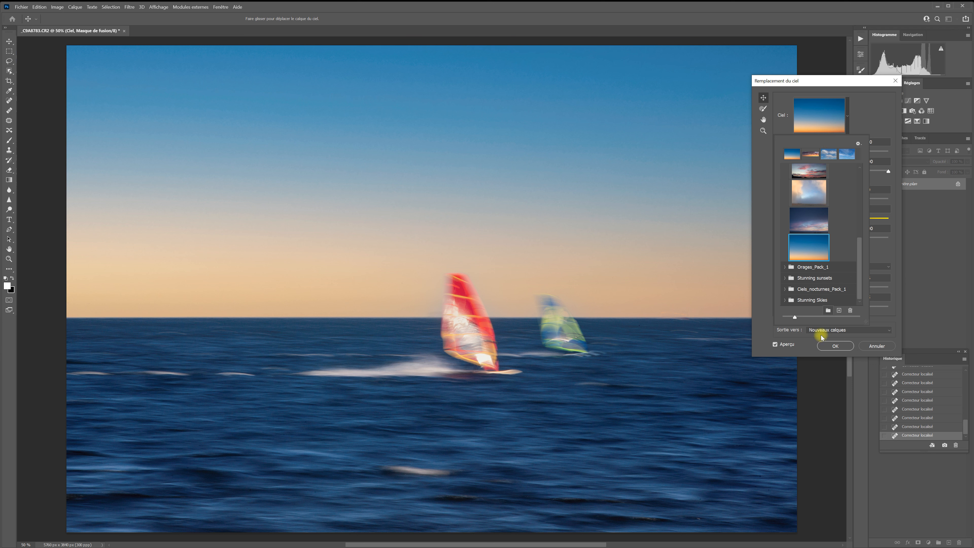
left_click(826, 346)
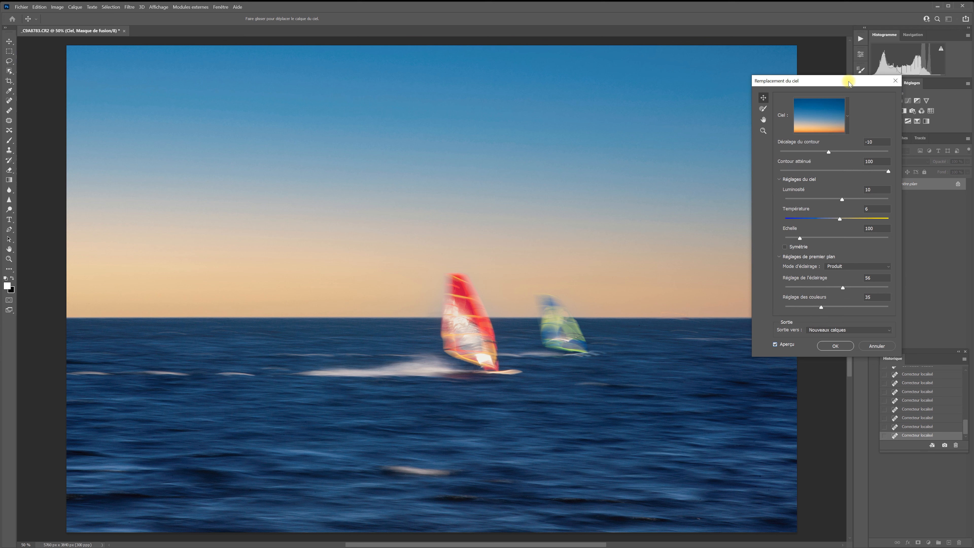
left_click_drag(842, 80, 821, 52)
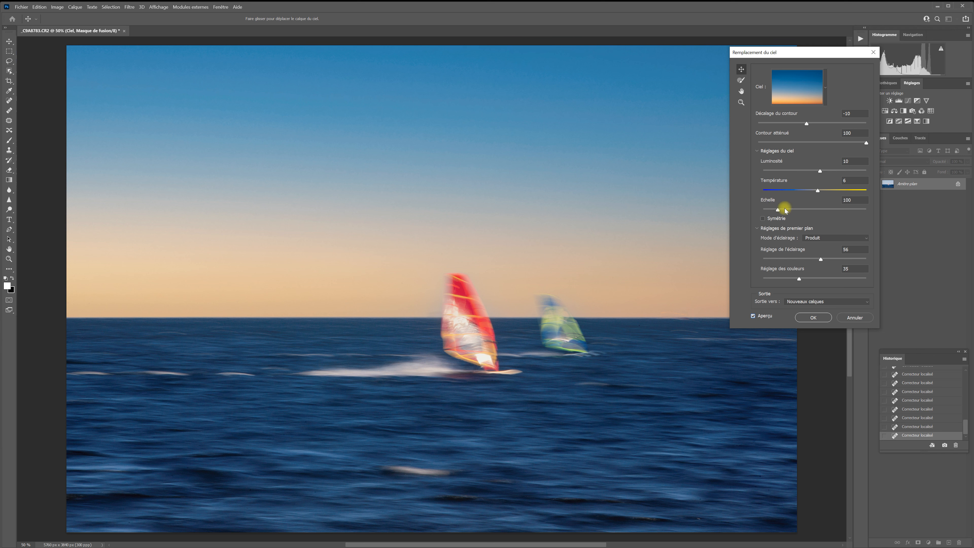
- Try a smaller sky scale of about 78 in Sky Replacement and restore the scale to 100
left_click_drag(778, 212, 778, 211)
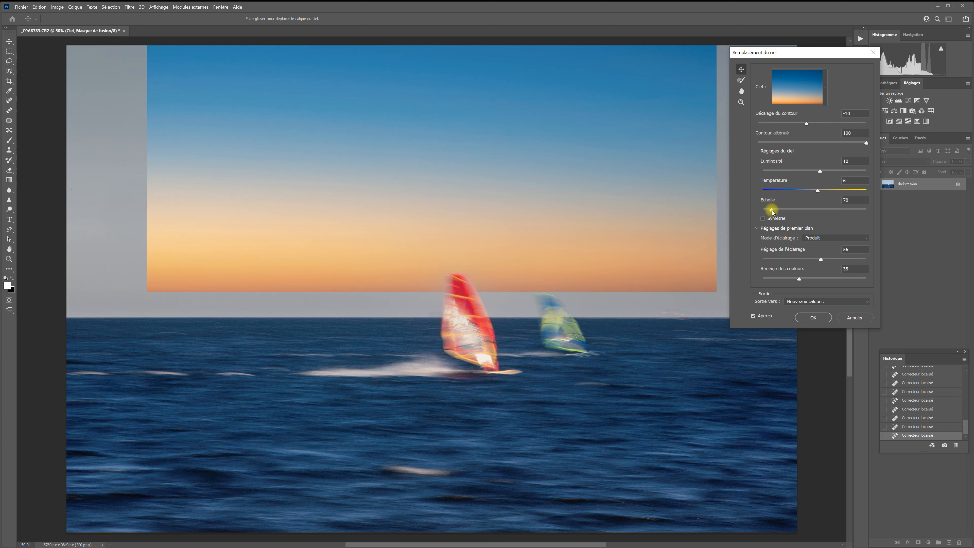
left_click_drag(771, 210, 777, 214)
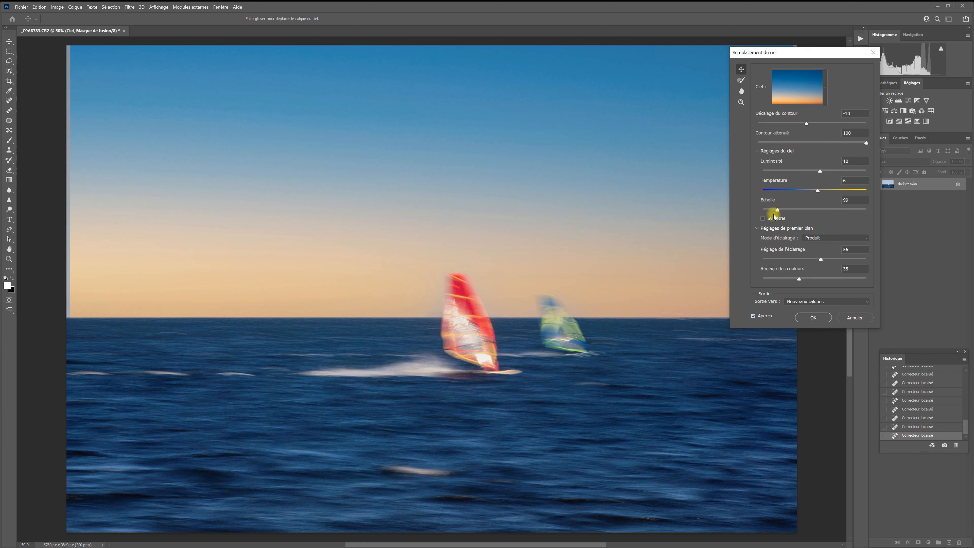
left_click_drag(849, 199, 835, 199)
type("100")
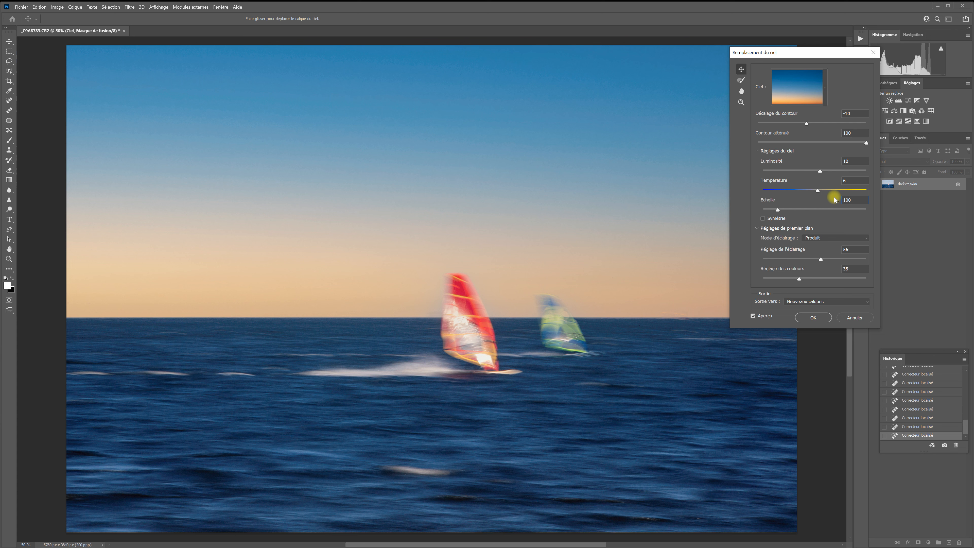
- Try different edge shift values for the sky replacement and settle on -11
left_click(817, 191)
left_click(806, 123)
type("0")
left_click_drag(814, 126, 809, 127)
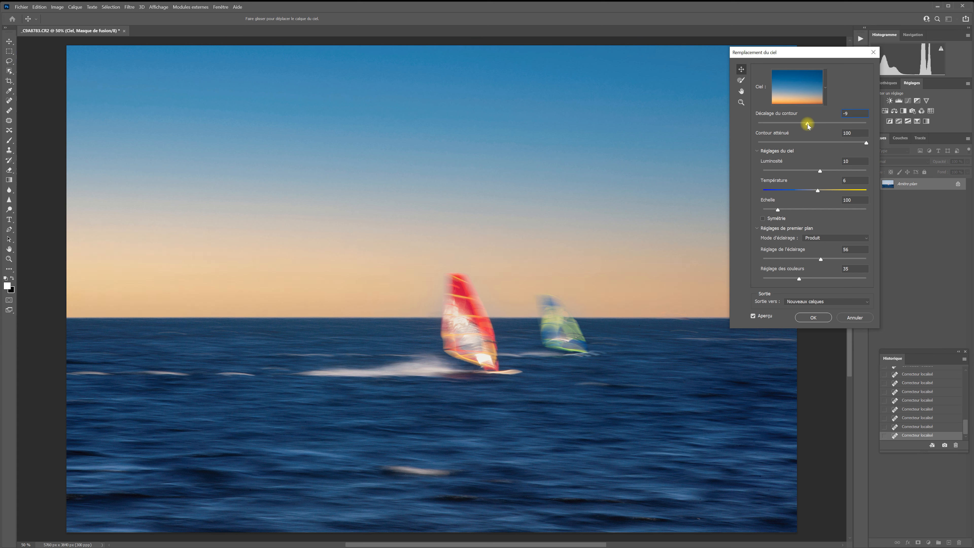
left_click_drag(807, 127, 807, 126)
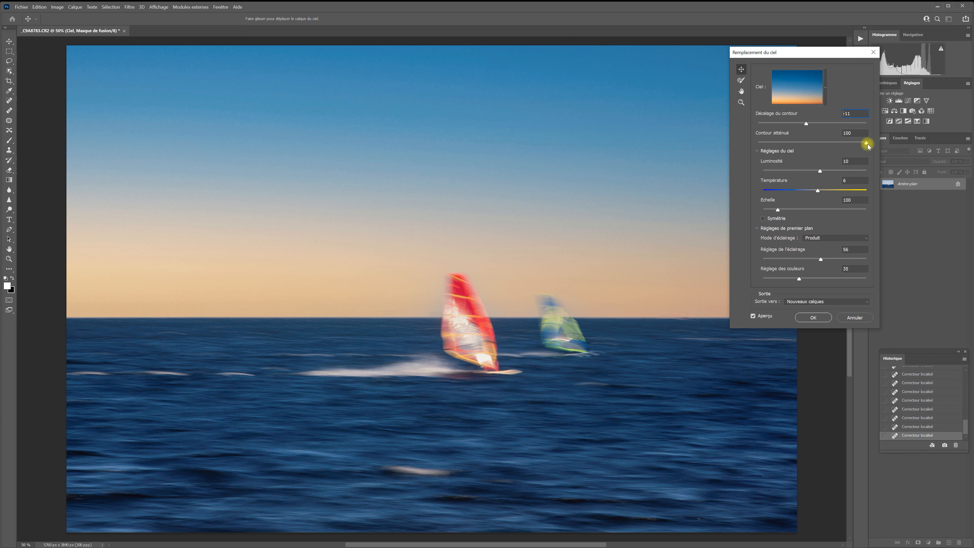
- Compare low and high edge fade values along the horizon and set the fade to 72
mouse_move(866, 144)
left_mouse_down()
mouse_move(833, 147)
mouse_move(878, 143)
mouse_move(744, 164)
left_mouse_up()
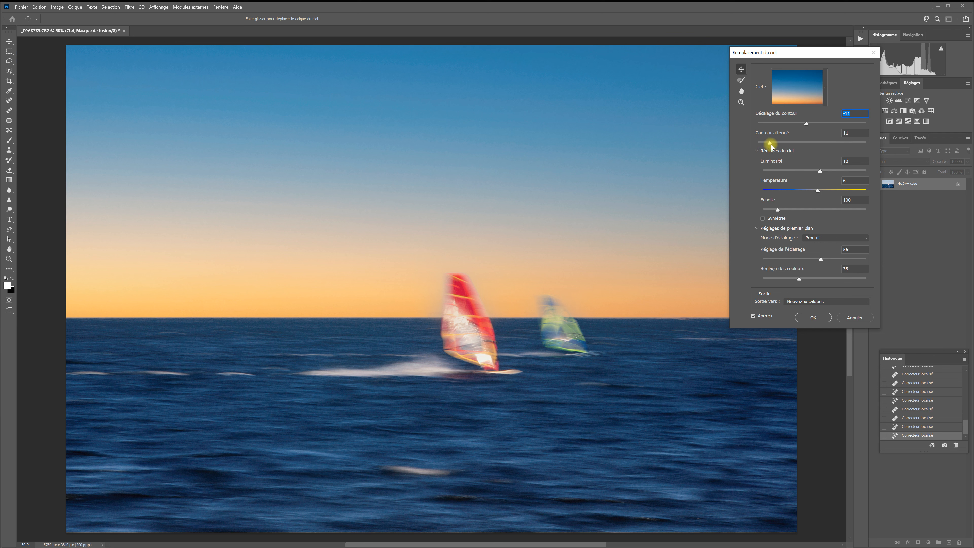
left_click_drag(779, 147, 831, 144)
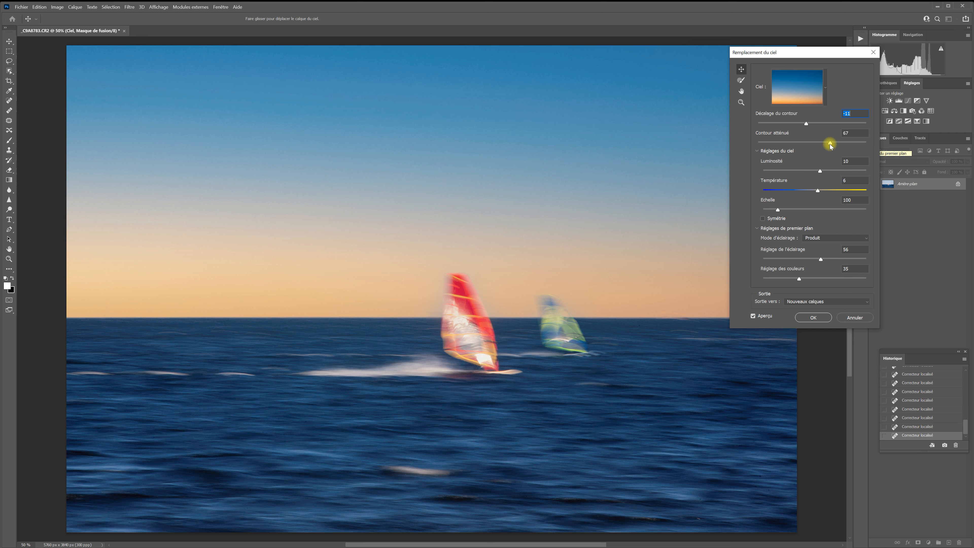
left_click_drag(829, 144, 836, 144)
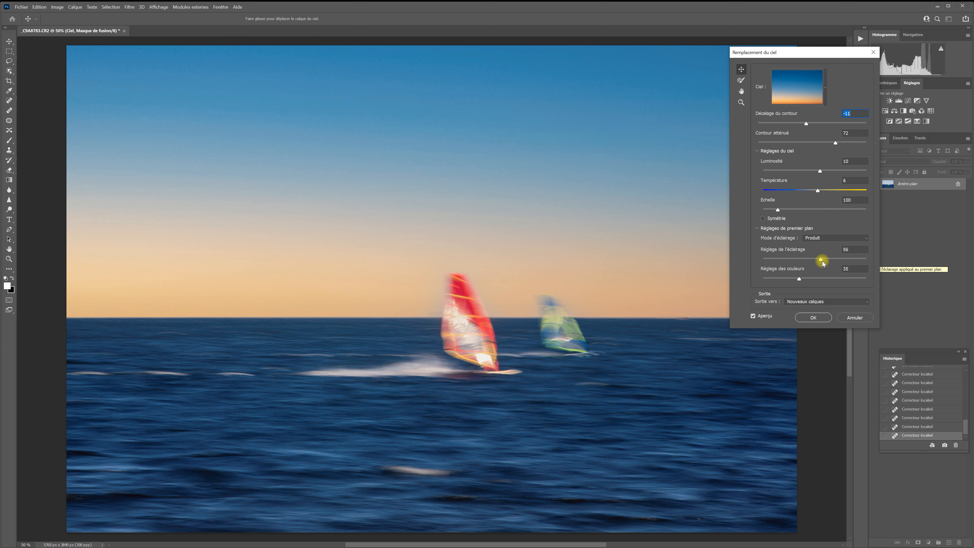
- Set the foreground lighting adjustment to 30 and the colour adjustment to 69, checking them against the original photo
left_click_drag(820, 261, 829, 260)
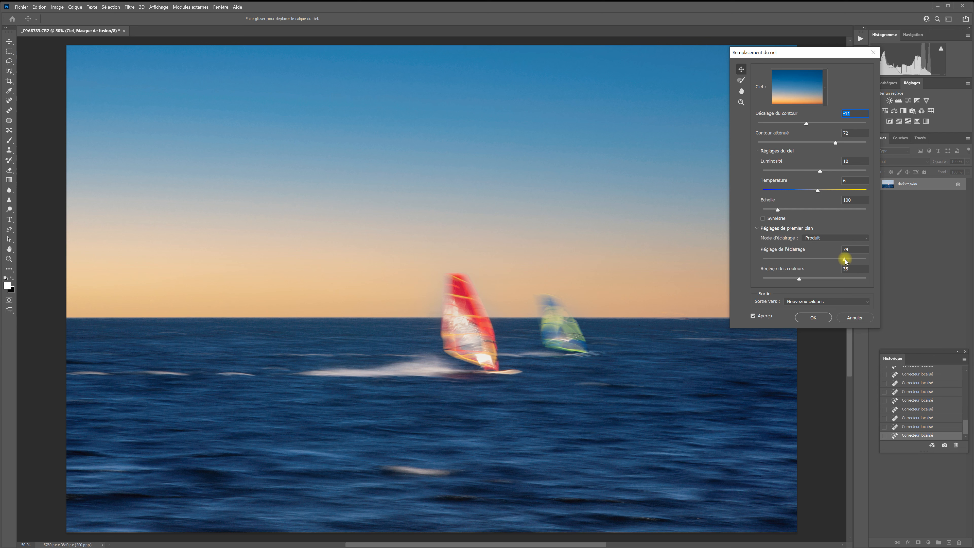
left_click_drag(846, 261, 765, 278)
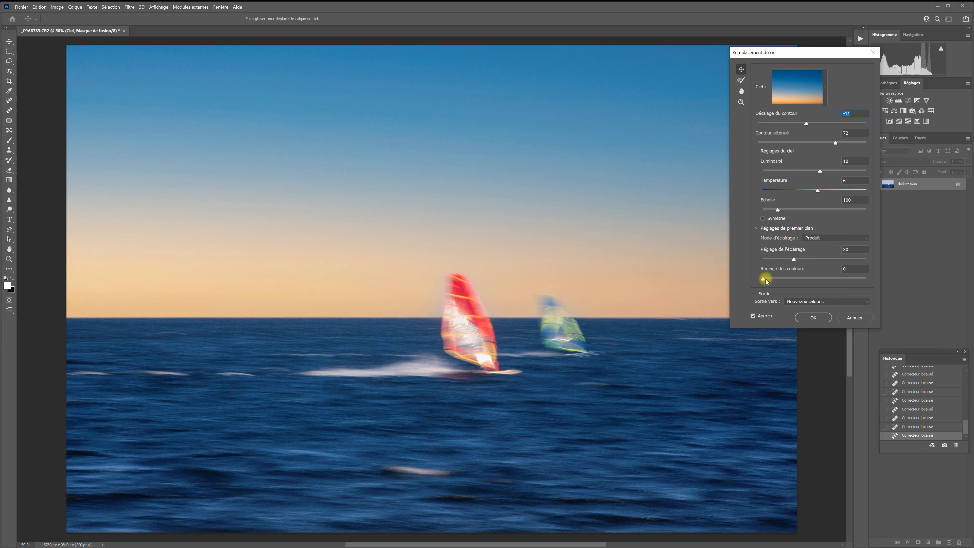
left_click_drag(763, 280, 836, 279)
left_click(752, 316)
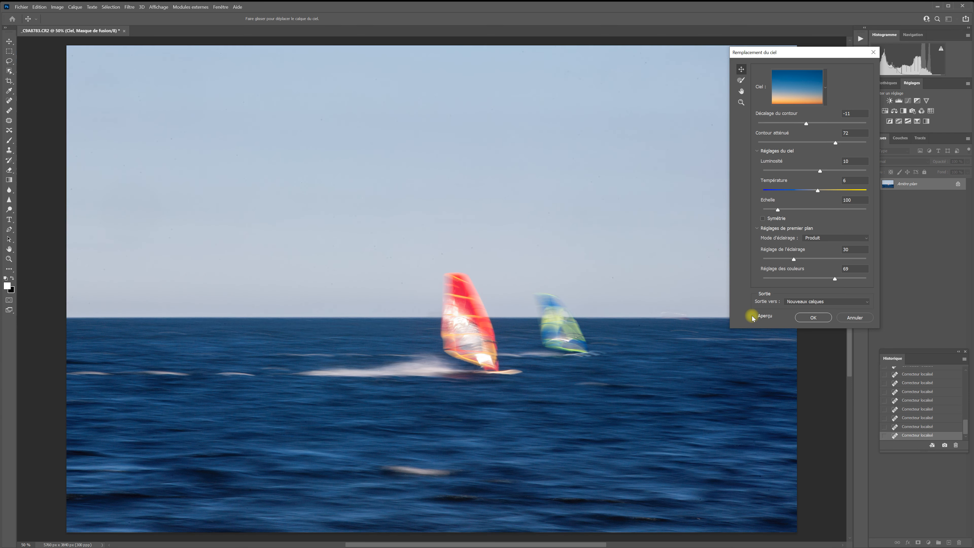
left_click(753, 315)
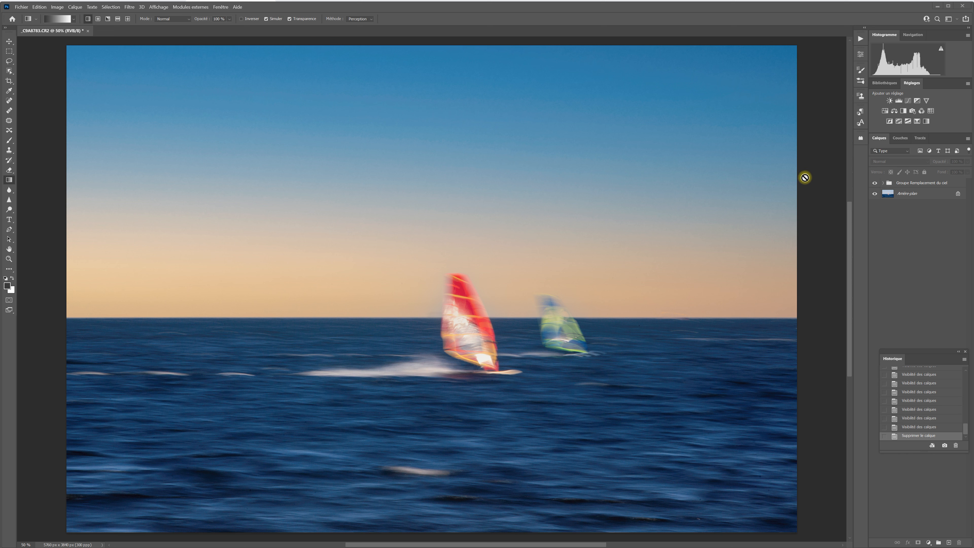
- Add a Curves layer limited by a vertical white-to-black mask gradient from the photo's bottom edge upward, and reopen its curve settings
left_click(908, 101)
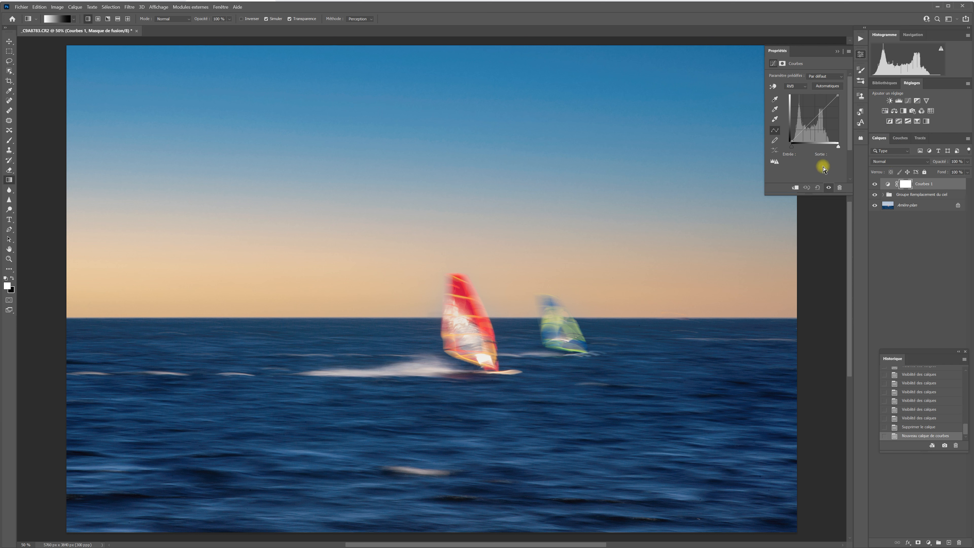
left_click(907, 184)
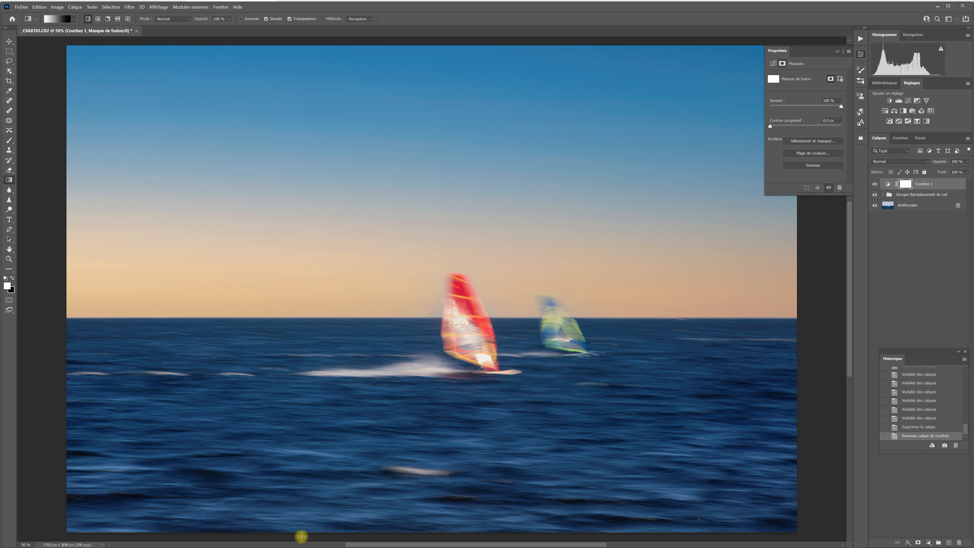
left_click_drag(305, 532, 300, 218)
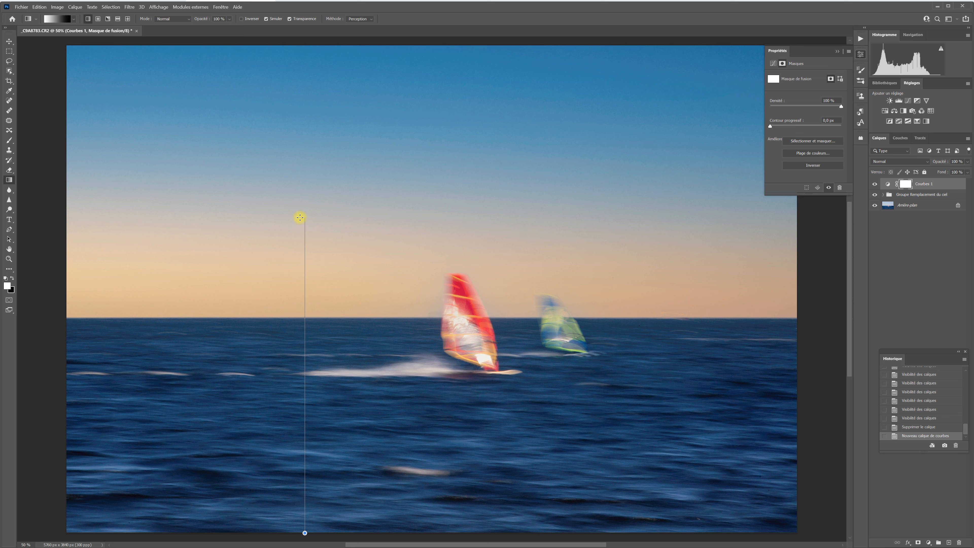
left_click_drag(300, 218, 300, 217)
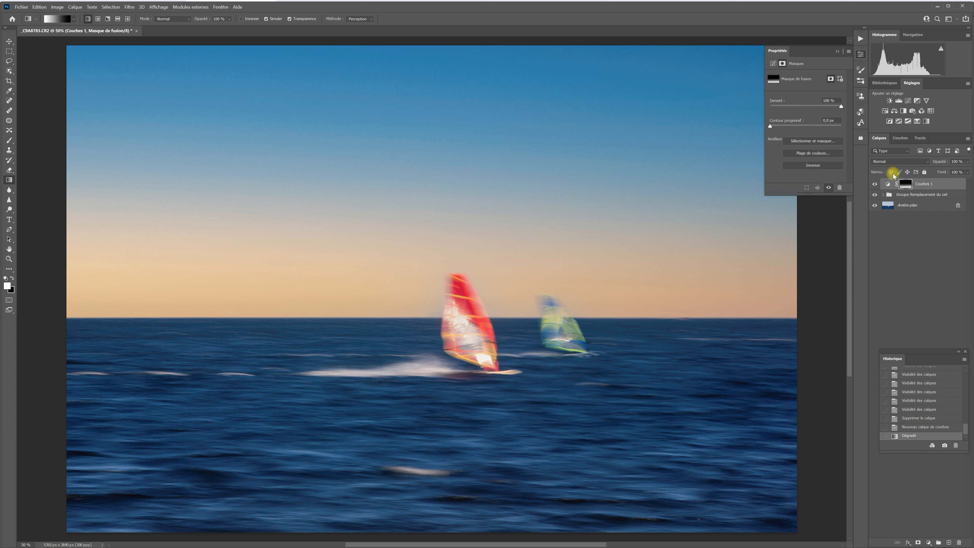
left_click(888, 184)
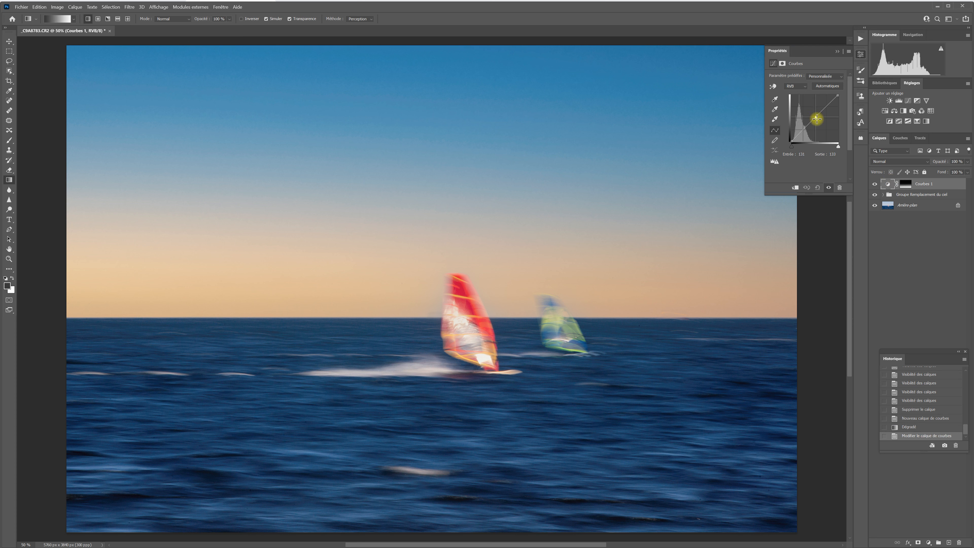
- Try adjusting the midtones of the RGB curve and reset the curve
left_click_drag(817, 121, 823, 125)
left_click_drag(819, 121, 816, 117)
left_click(817, 187)
- In the curve's Blue channel, raise the darker tones at input 76 to output 83 and lower the highlights at input 209 to output 183
left_click(801, 86)
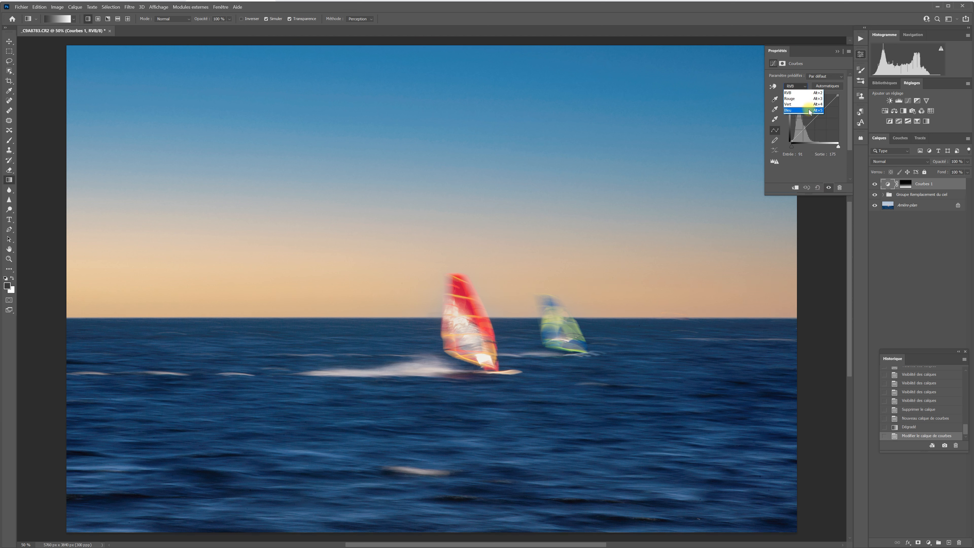
left_click(808, 110)
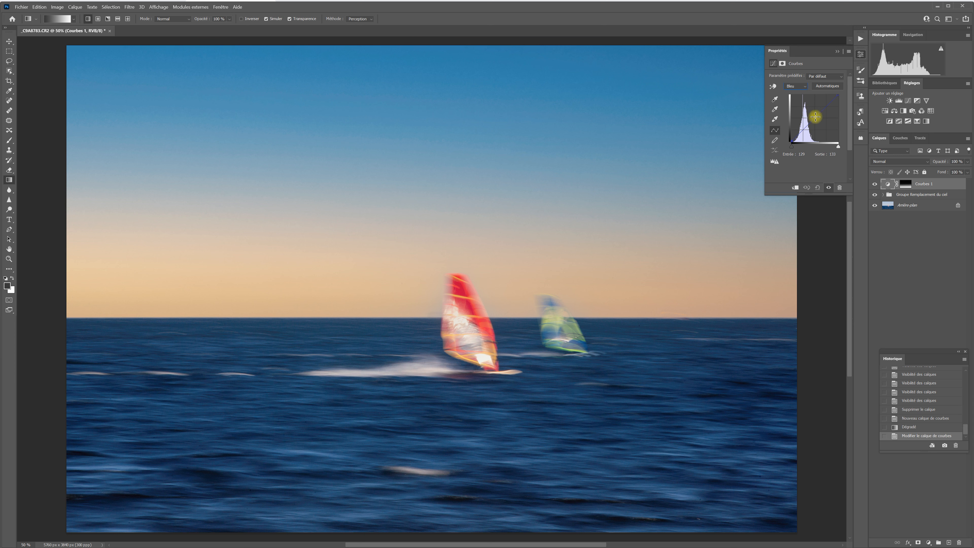
left_click(815, 116)
left_click(805, 130)
left_click_drag(805, 130, 806, 130)
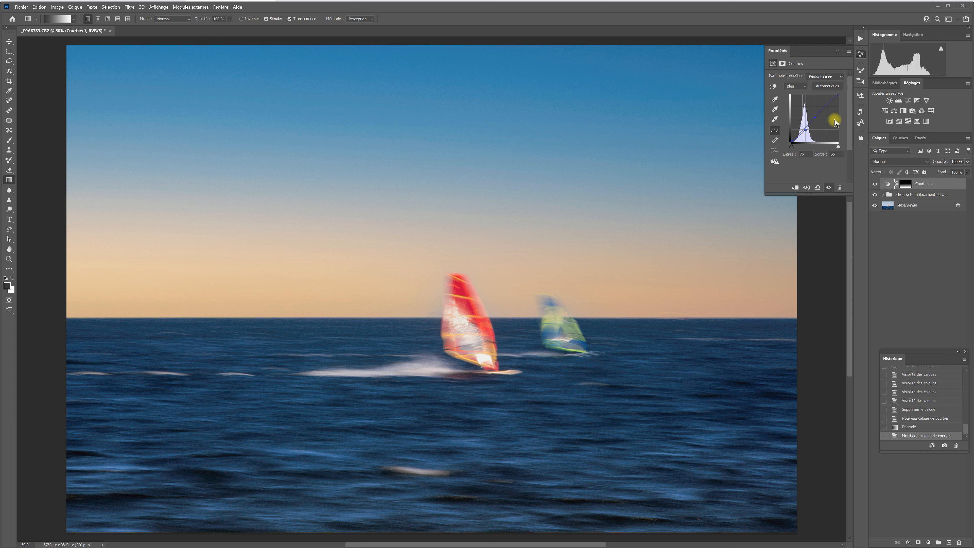
left_click_drag(827, 105, 829, 109)
- Compare the sea with and without the Curves layer, leaving the layer visible
left_click(874, 185)
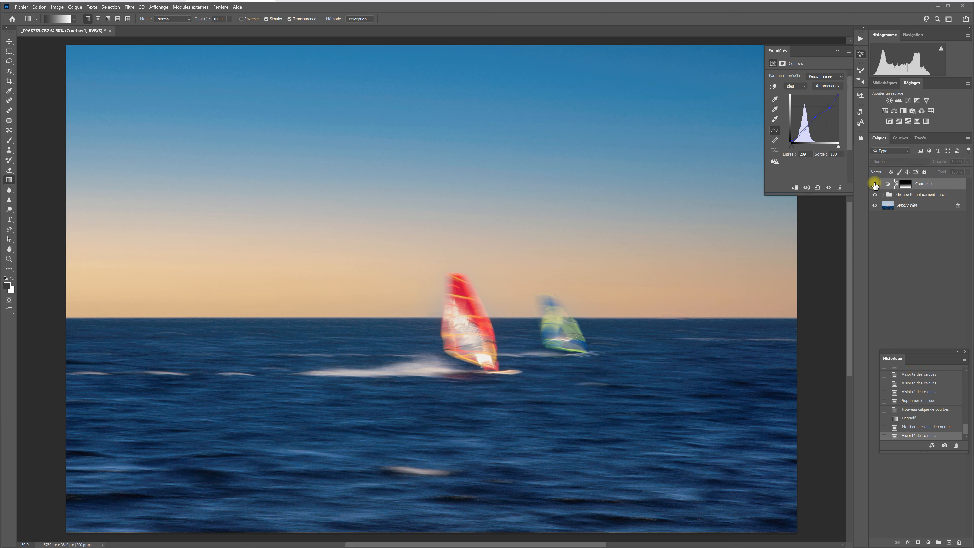
left_click(874, 184)
left_click(874, 185)
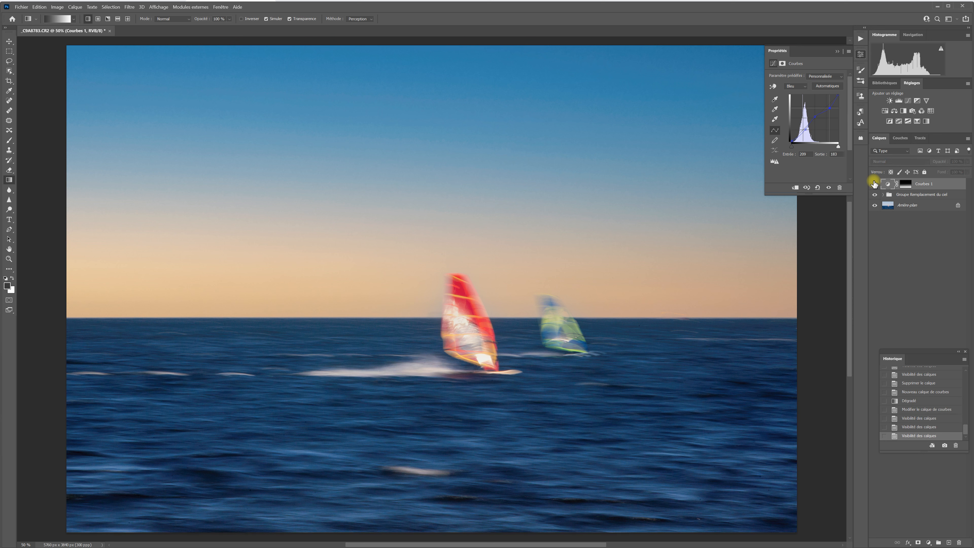
left_click(874, 184)
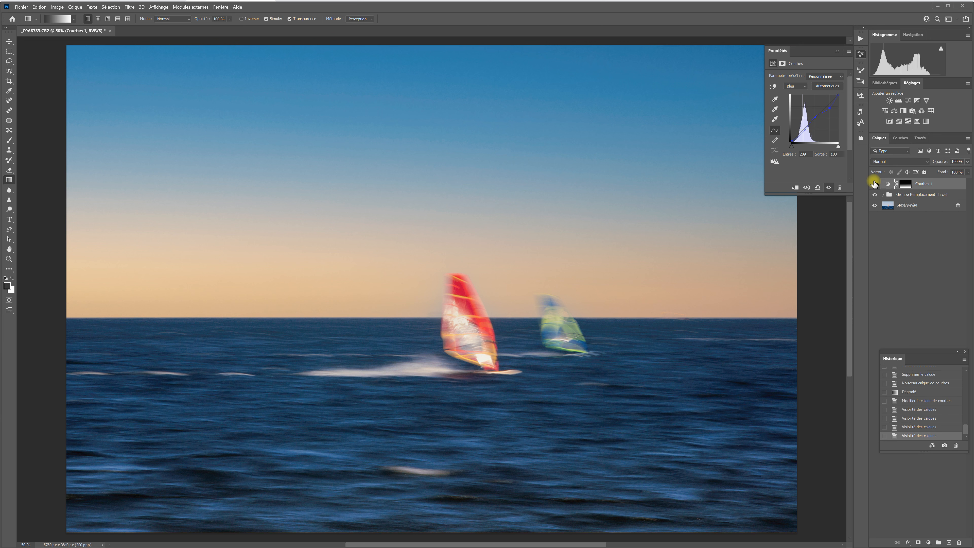